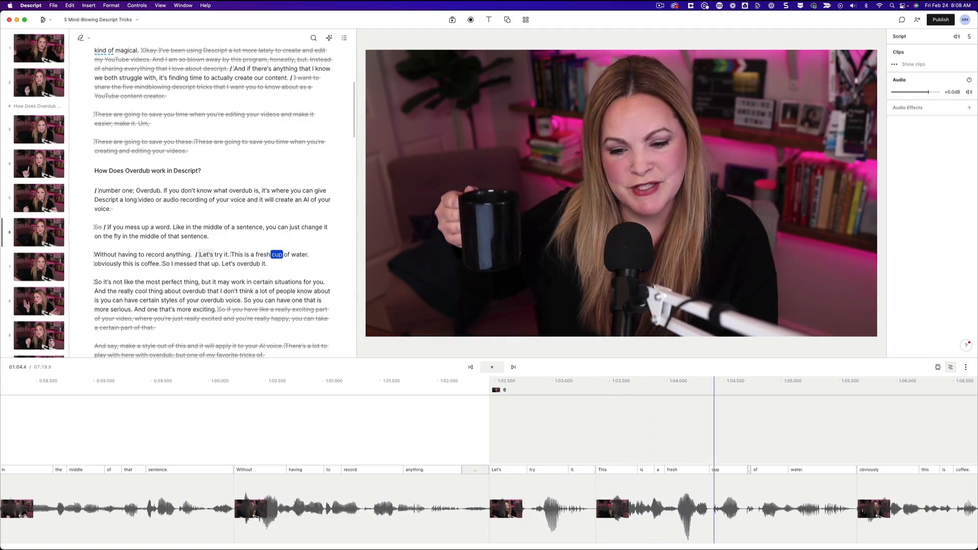
Overdub the word "water" in "This is a fresh cup of water" with "coffee"
drag(290, 254, 300, 254)
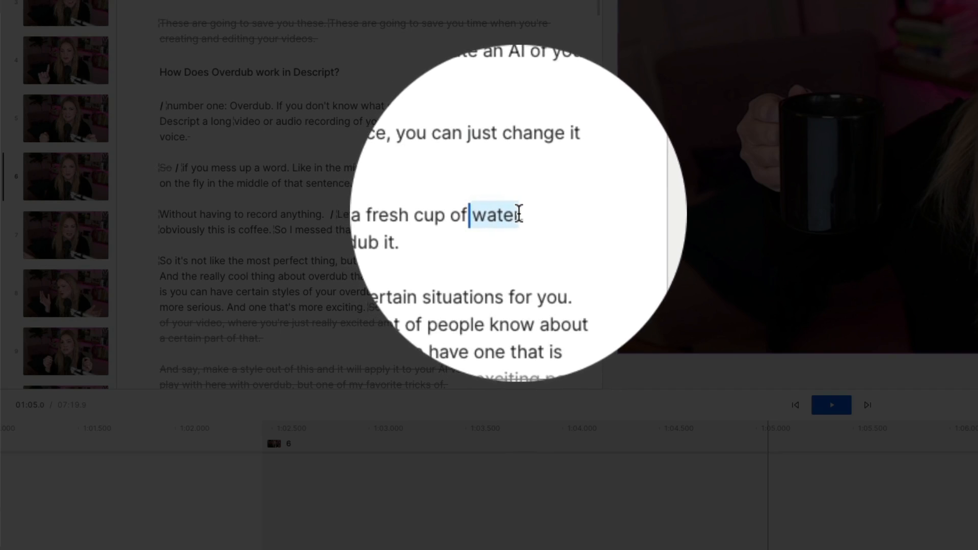
click(380, 168)
text(coffee)
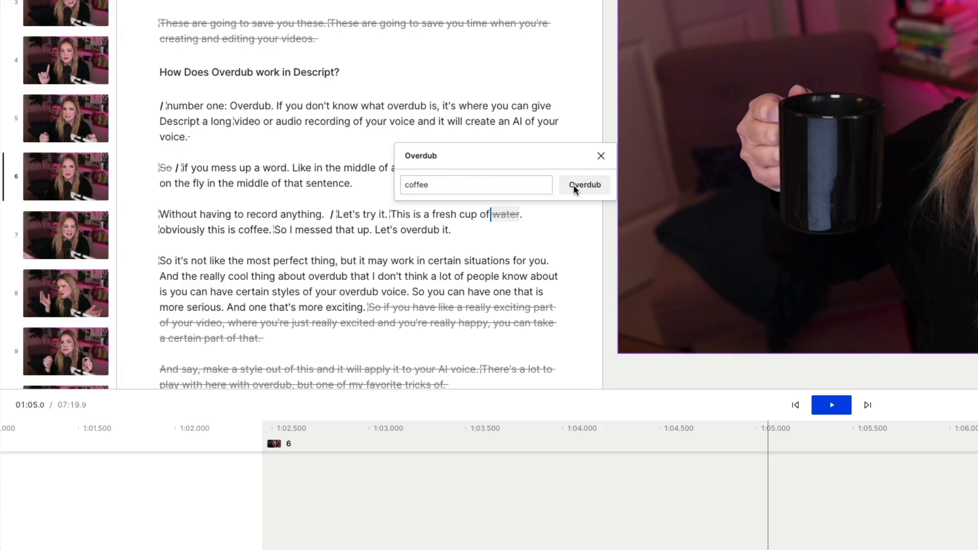
click(574, 187)
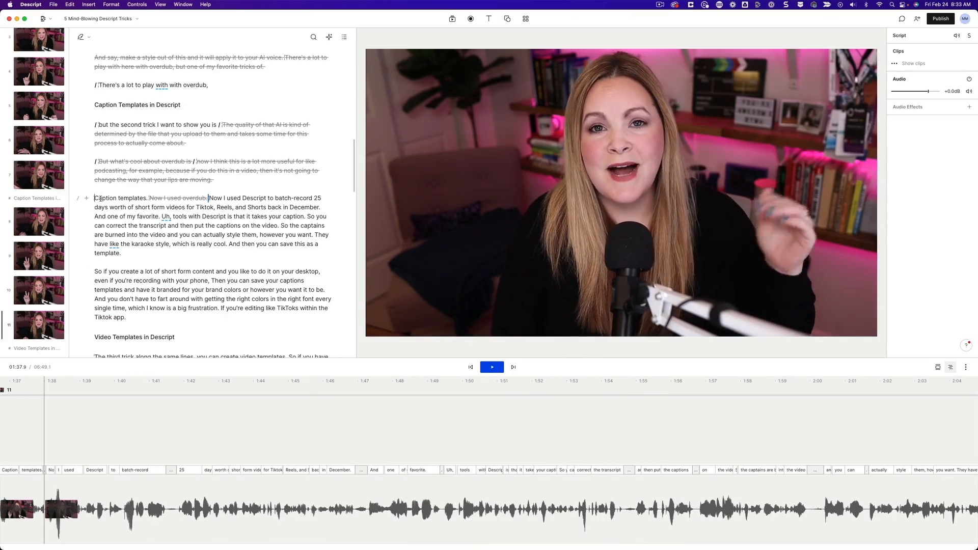
Duplicate the paragraph beginning "Caption templates" into a new composition
drag(95, 198, 122, 253)
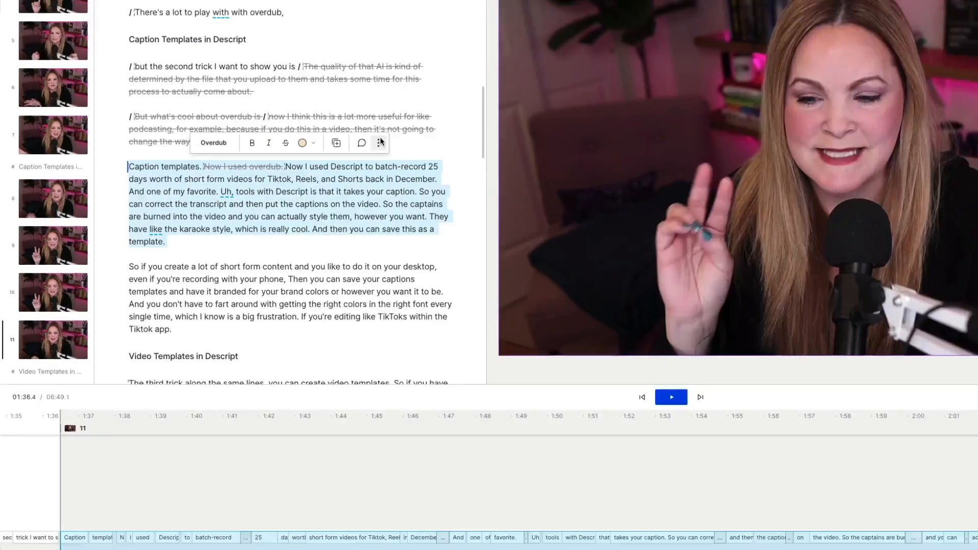
click(278, 181)
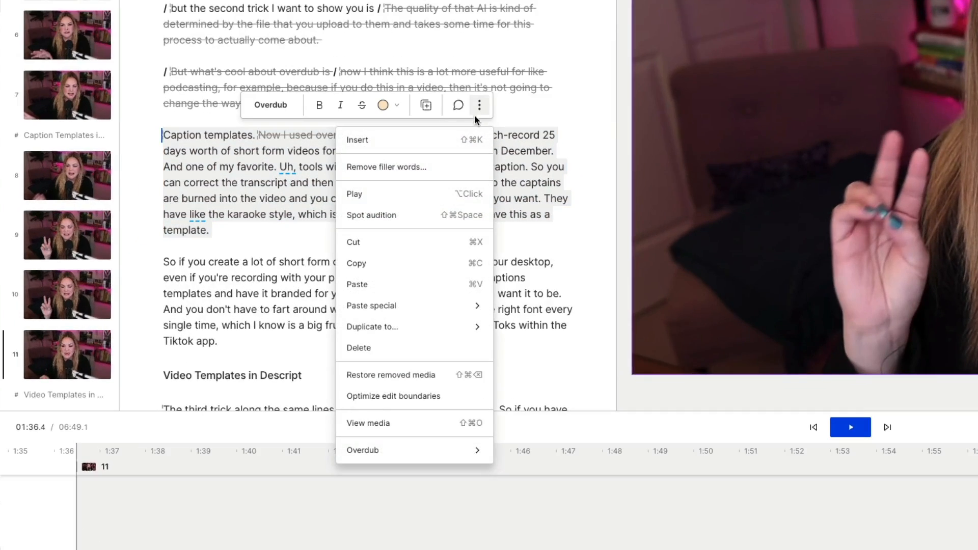
mouse_move(408, 327)
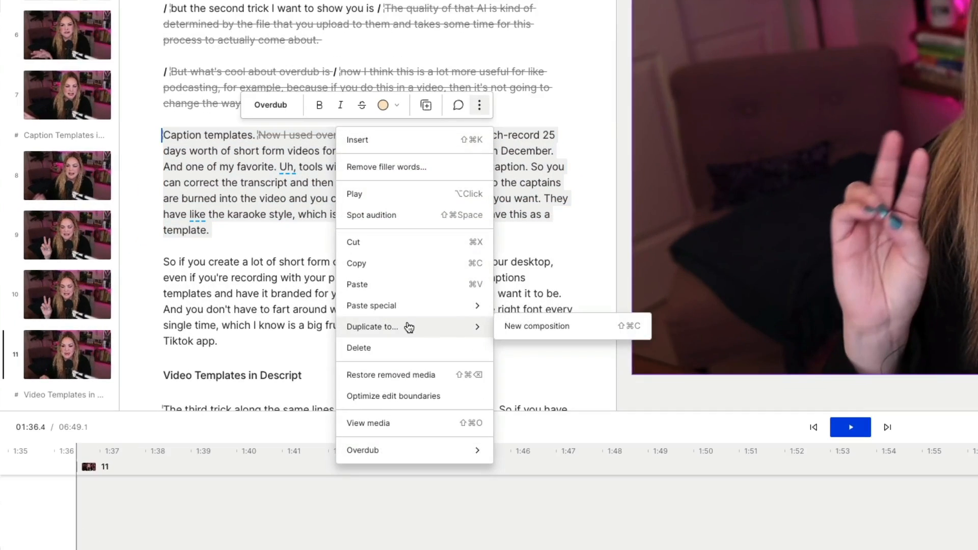
click(544, 331)
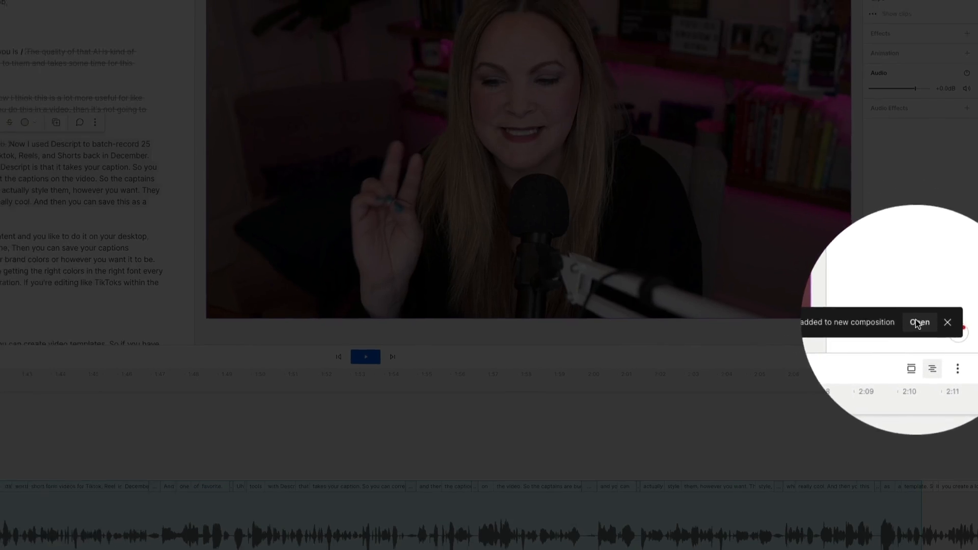
Open the new composition made from the clip and switch its canvas to a vertical format
click(932, 318)
click(369, 37)
click(319, 78)
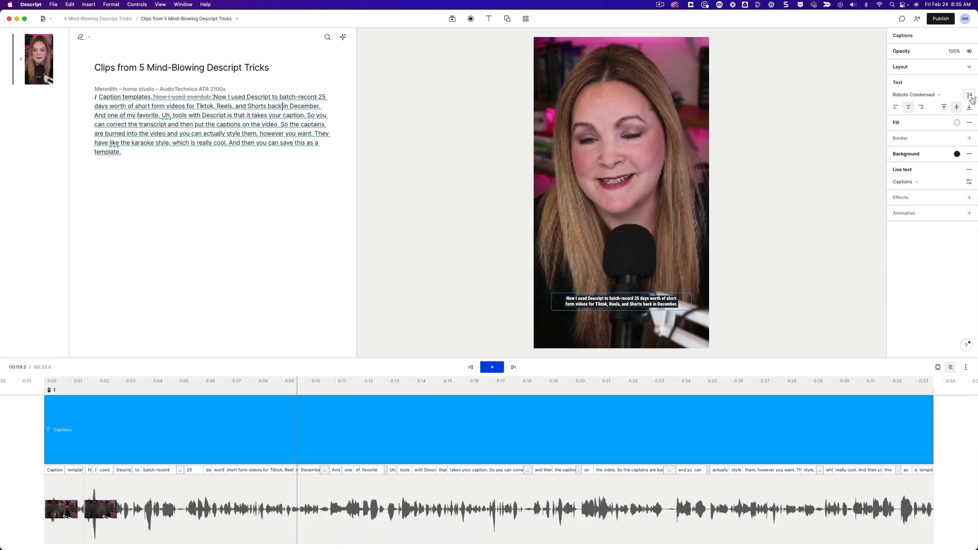
Change the captions' background colour to purple, hex 7039a6
click(957, 153)
click(965, 332)
click(944, 211)
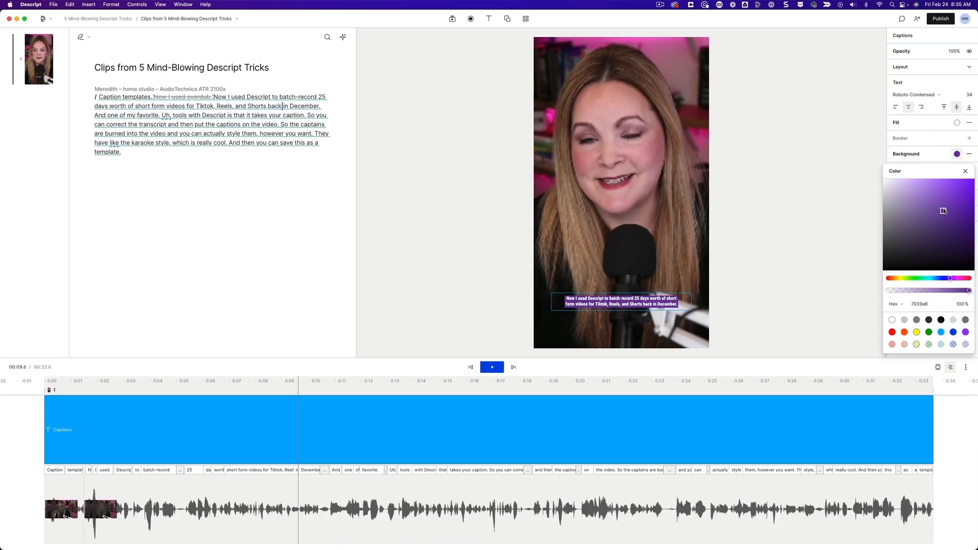
click(967, 173)
click(964, 315)
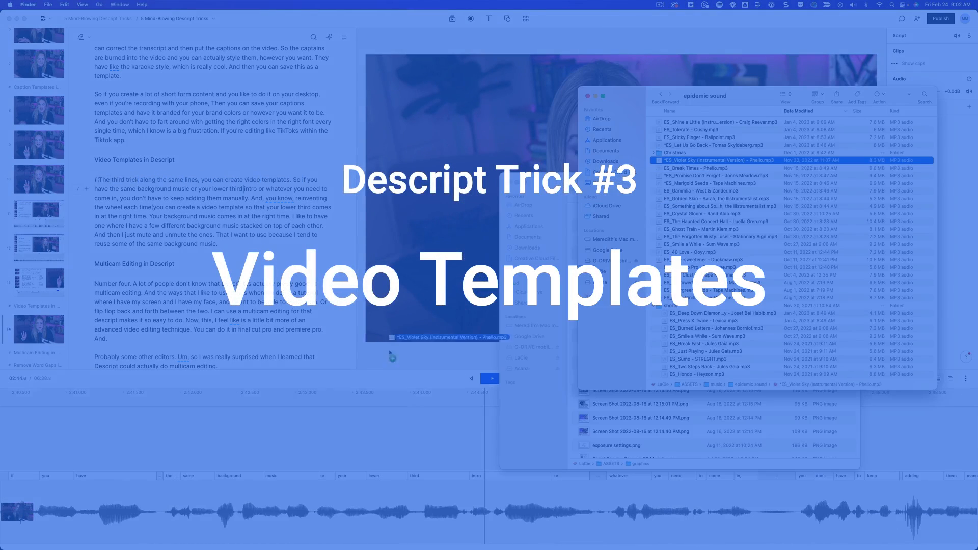
Add the ES_Violet Sky instrumental music file to the timeline in the video templates section and bring in another file from Finder
drag(390, 354, 198, 445)
key(super+Tab)
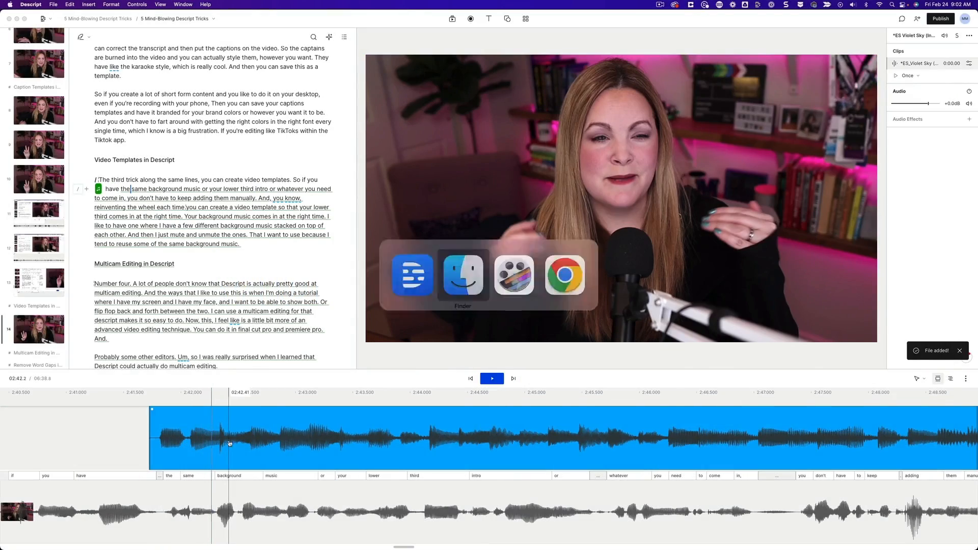
drag(586, 220, 336, 359)
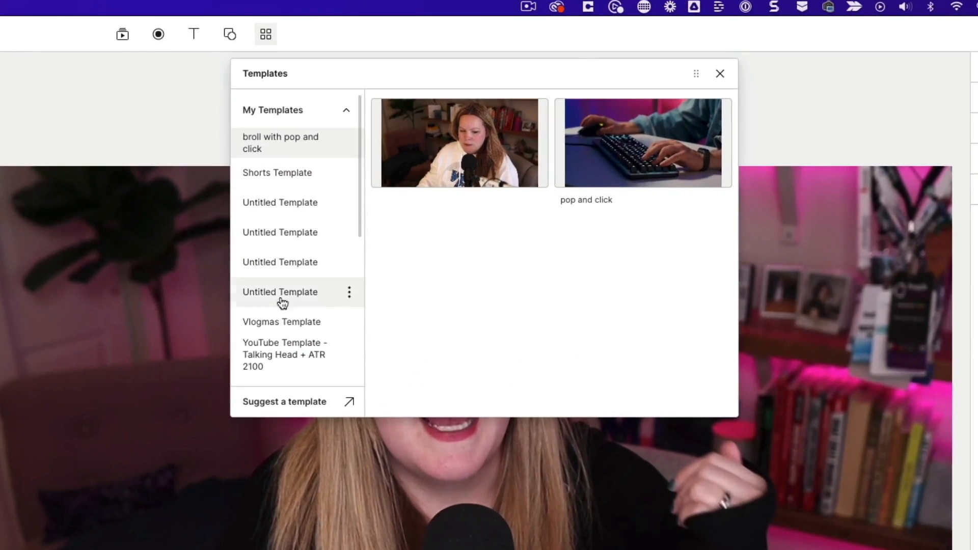
View the YouTube Template - Talking Head + ATR 2100, then inspect the stacked Marigold Seeds and Promise Don't Forget music clips in an enlarged timeline
click(277, 351)
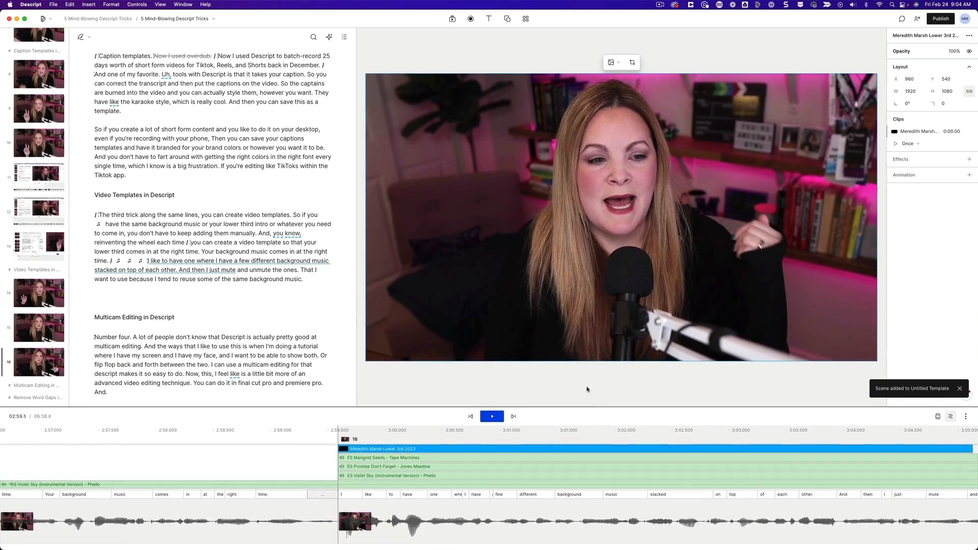
drag(587, 407, 586, 302)
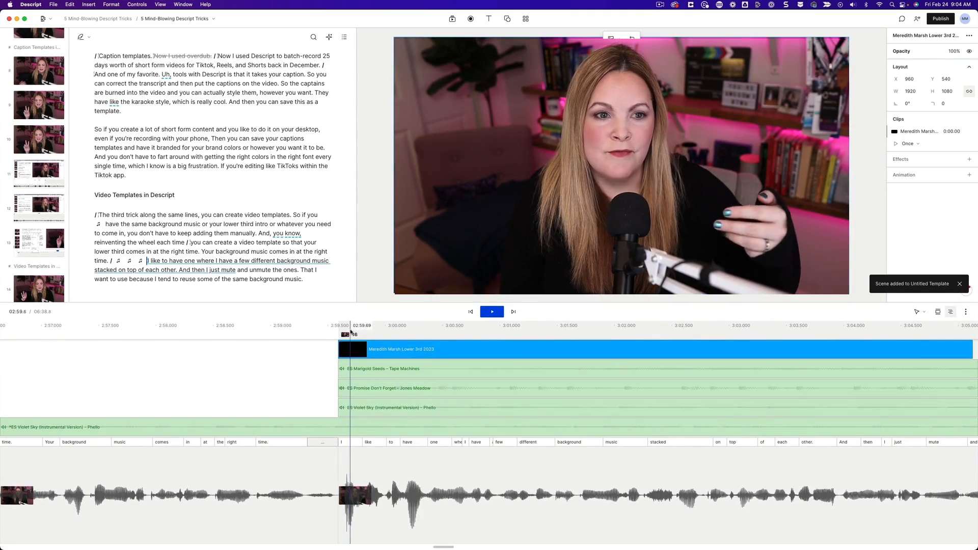
click(507, 373)
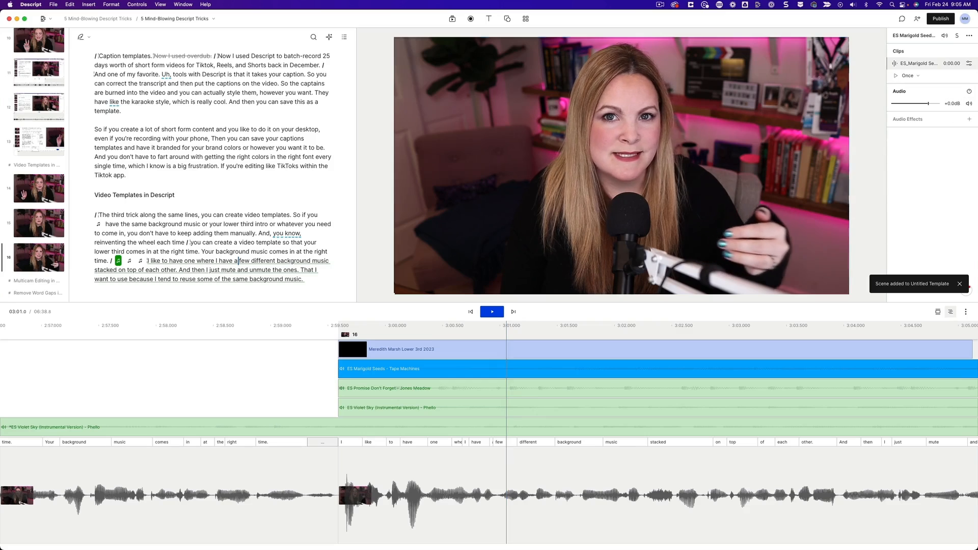
click(640, 388)
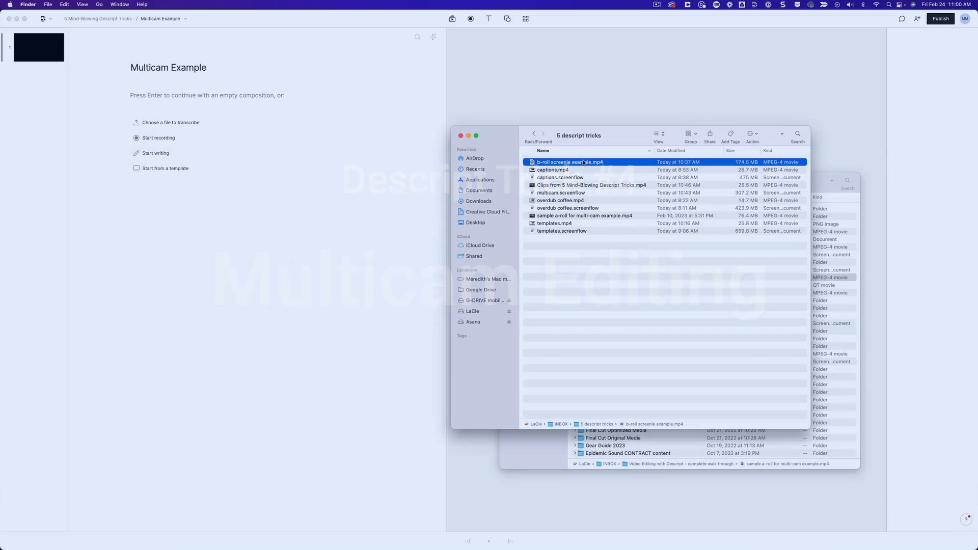
Import the b-roll screenie example and sample a-roll for multi-cam example videos together into the Multicam Example composition
super+click(586, 215)
drag(586, 162, 251, 144)
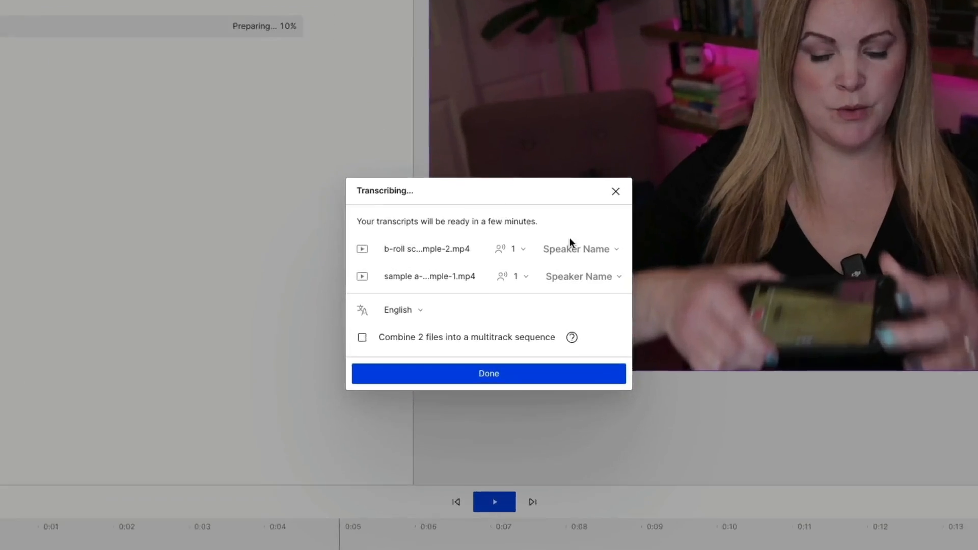
Assign an existing home studio speaker profile to both imported videos and combine the two files into a multitrack sequence
click(578, 248)
text(Meredith)
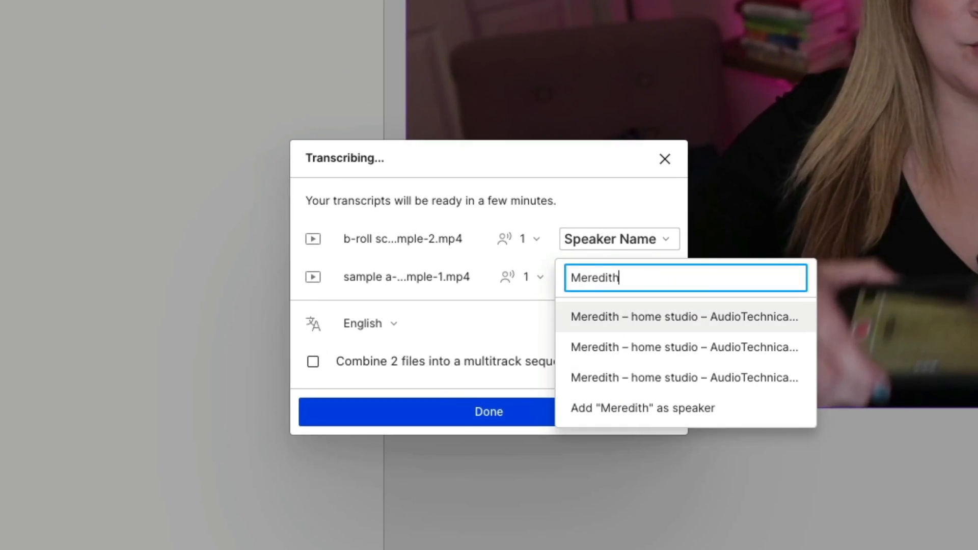
key(Return)
click(604, 277)
text(Mered)
click(612, 352)
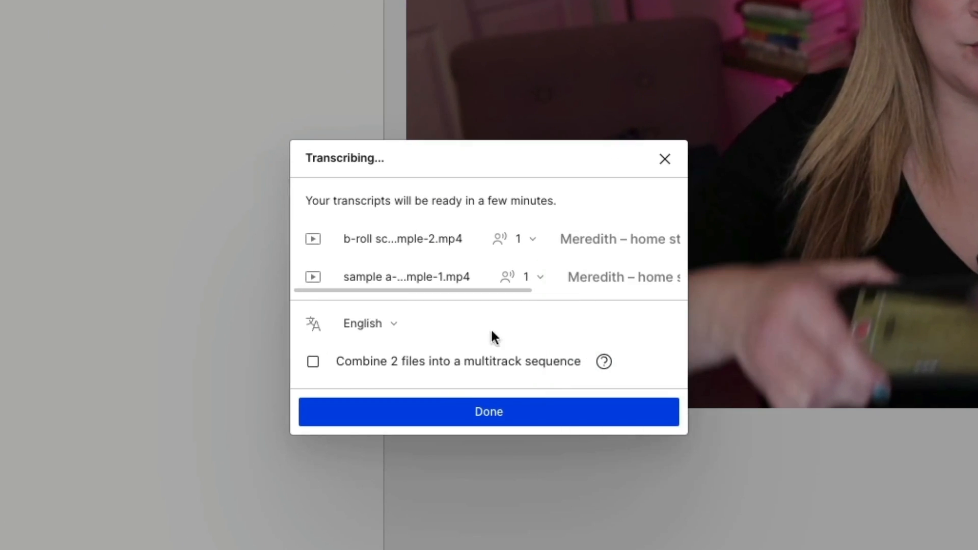
click(313, 361)
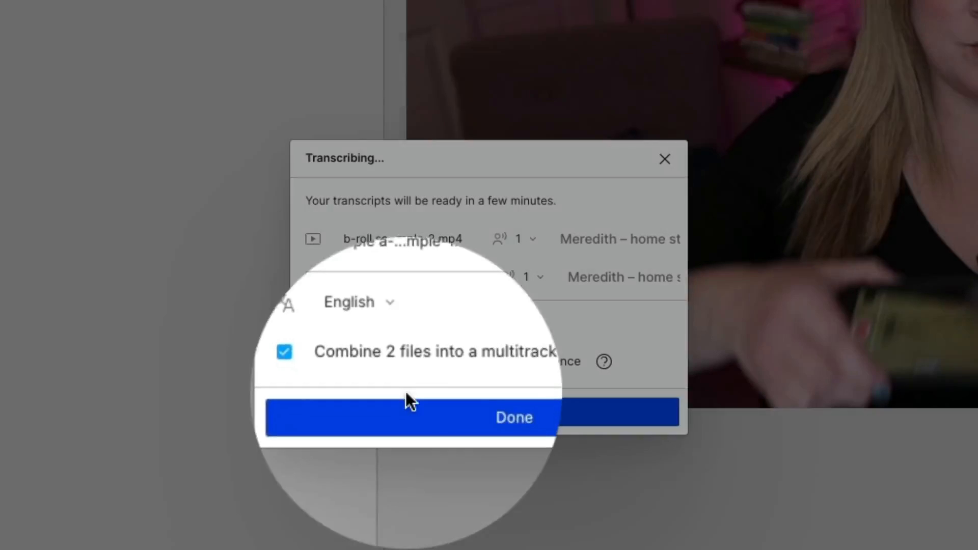
click(405, 403)
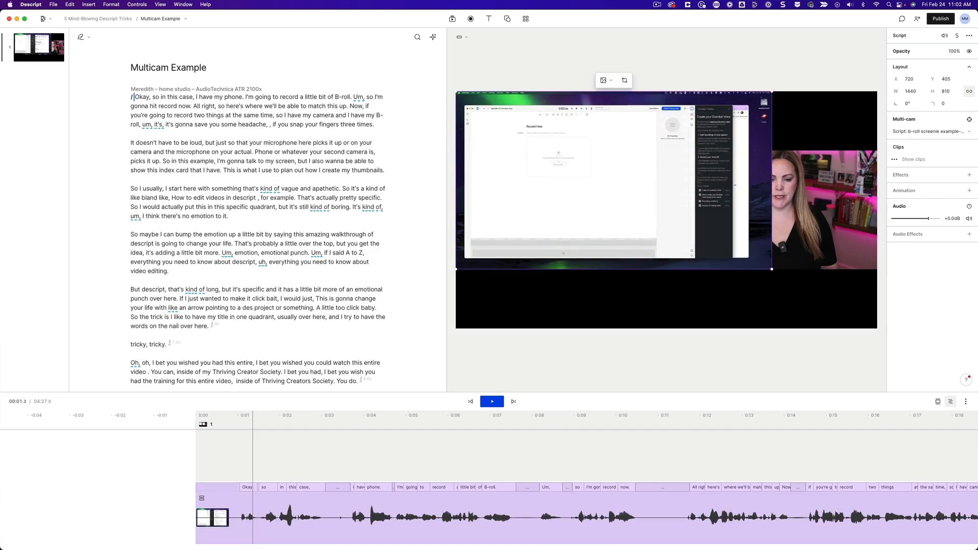
Scale the screen recording to fill the canvas, move it backward behind the camera video and reposition the camera video
drag(772, 269, 872, 353)
right_click(677, 261)
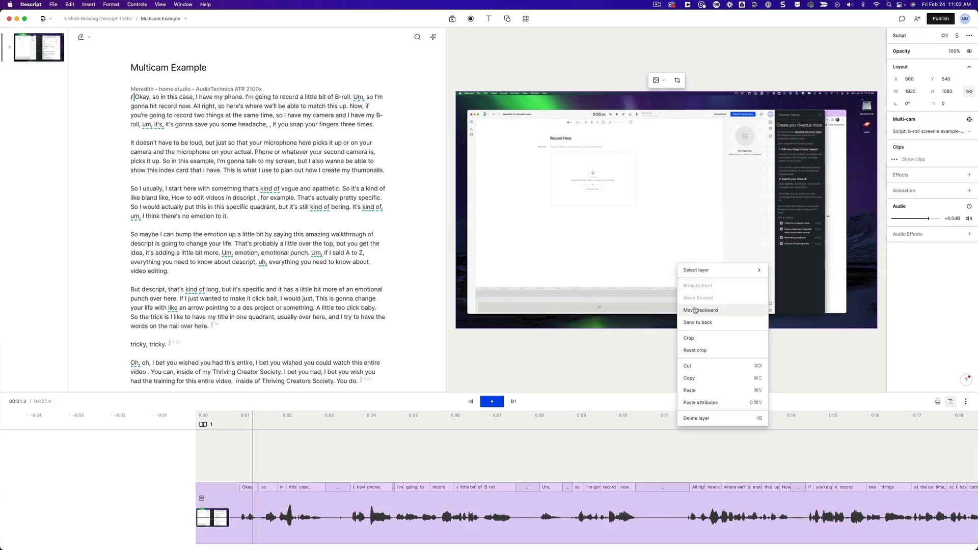
click(694, 310)
drag(785, 203, 784, 264)
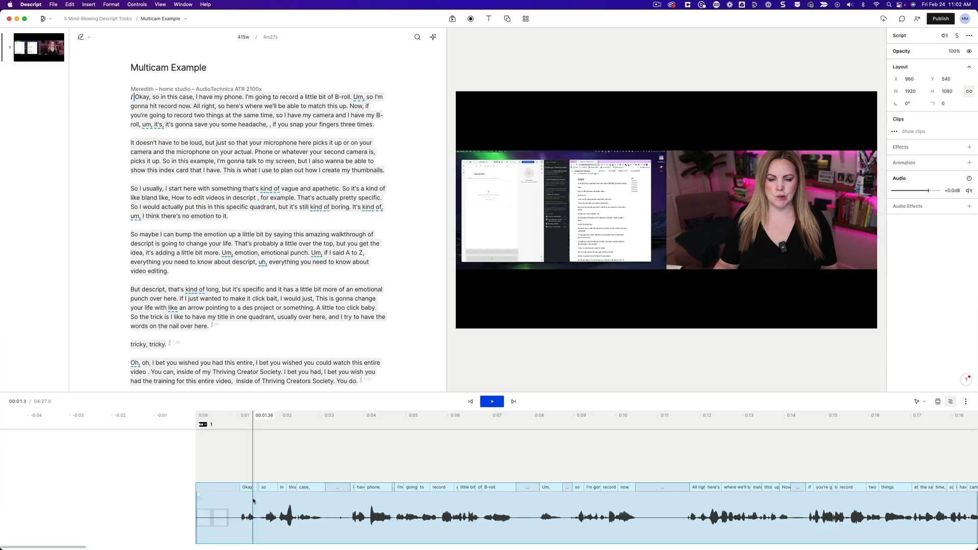
Open the multitrack sequence for editing and shift the b-roll screen recording clip to start at about 4.1 seconds
double_click(253, 501)
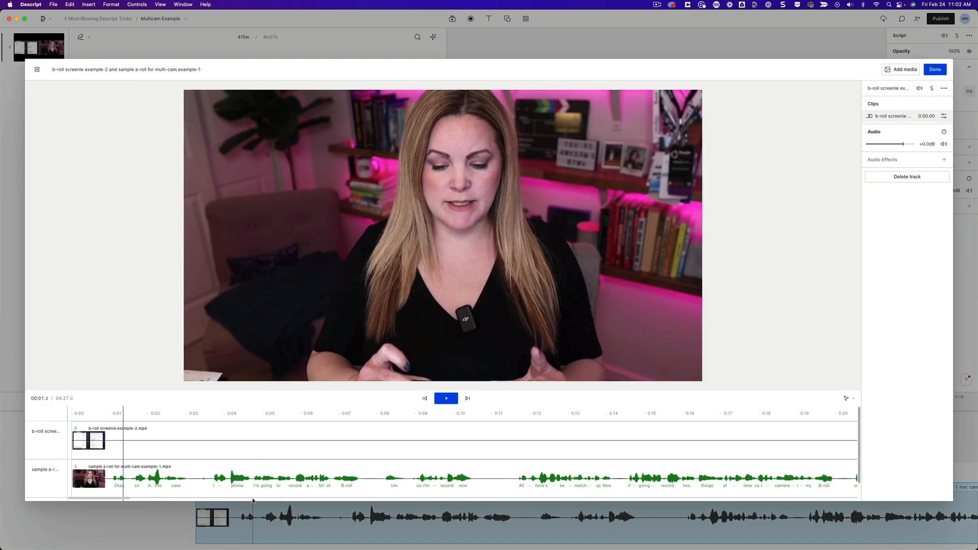
drag(73, 436, 171, 434)
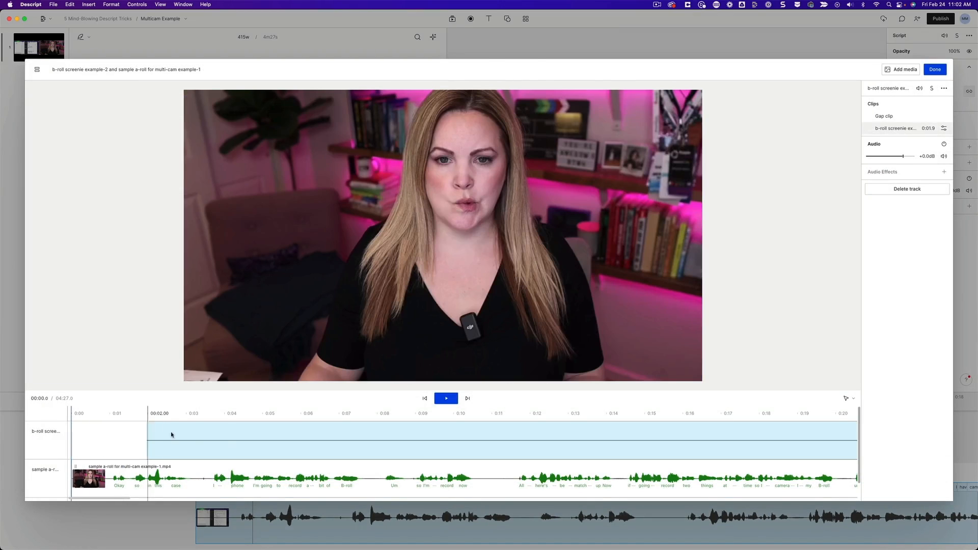
scroll(293, 433, right, 3)
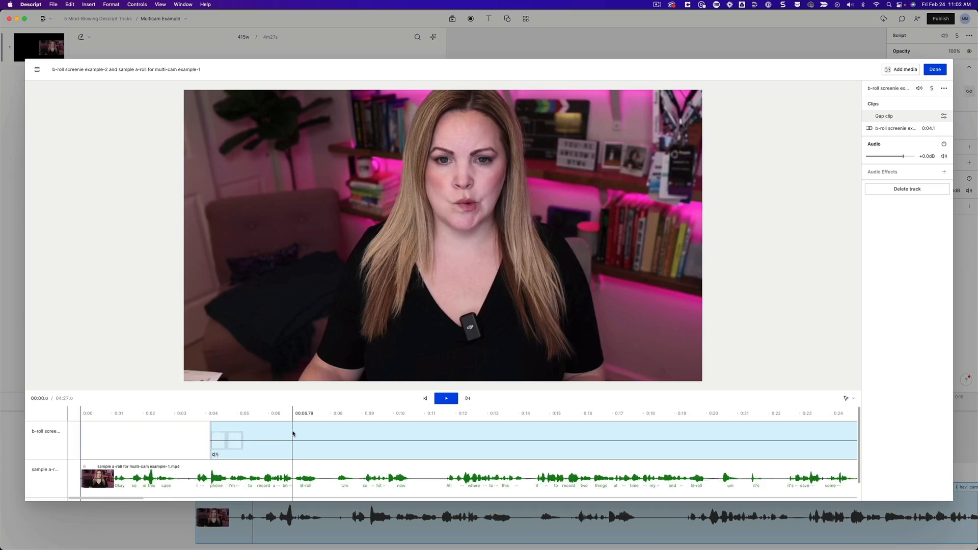
scroll(293, 434, down, 3)
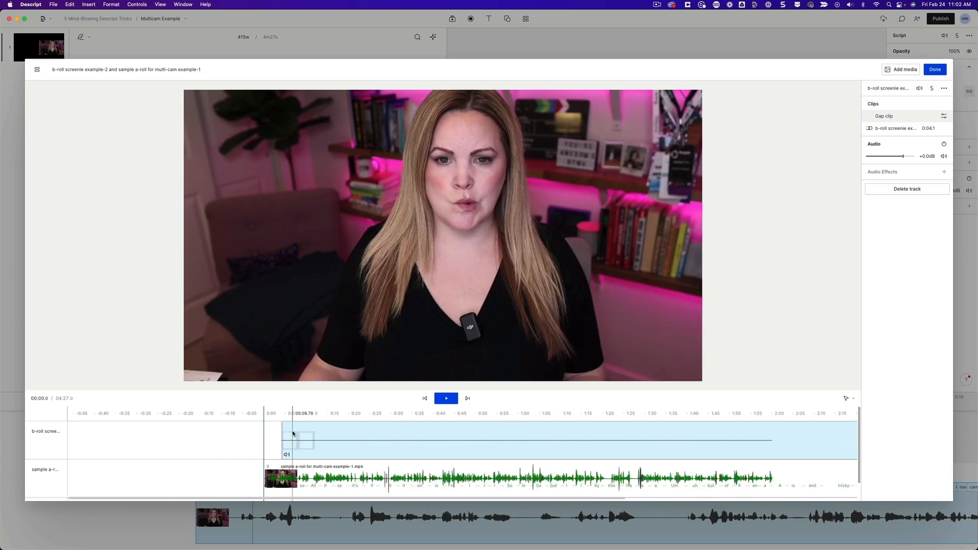
scroll(293, 434, up, 2)
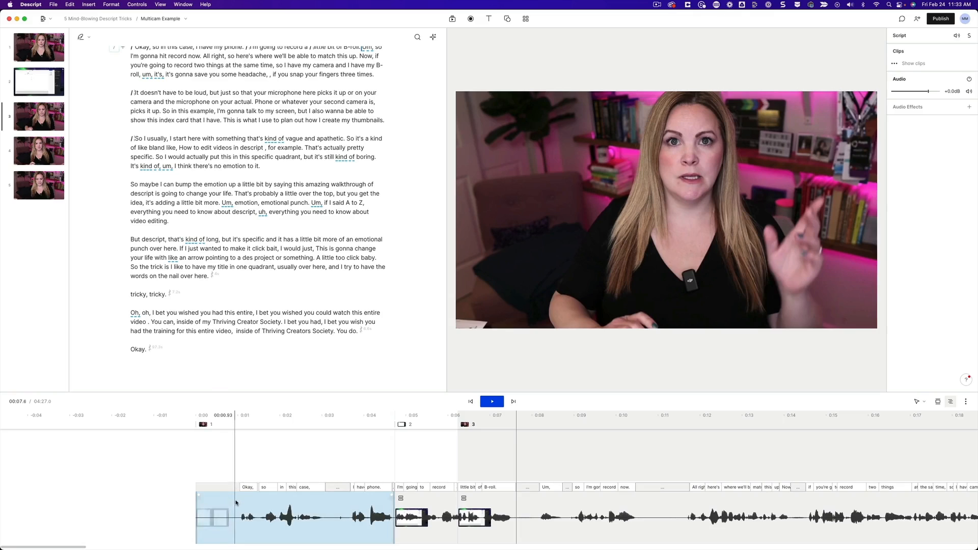
Review the camera footage at several points along scene 3, between about 8 and 22 seconds
click(532, 513)
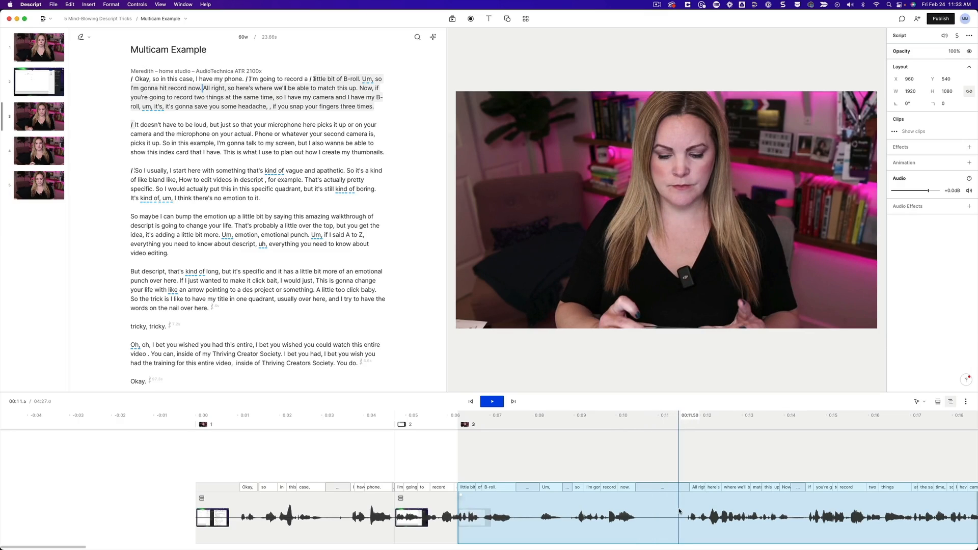
scroll(679, 511, right, 5)
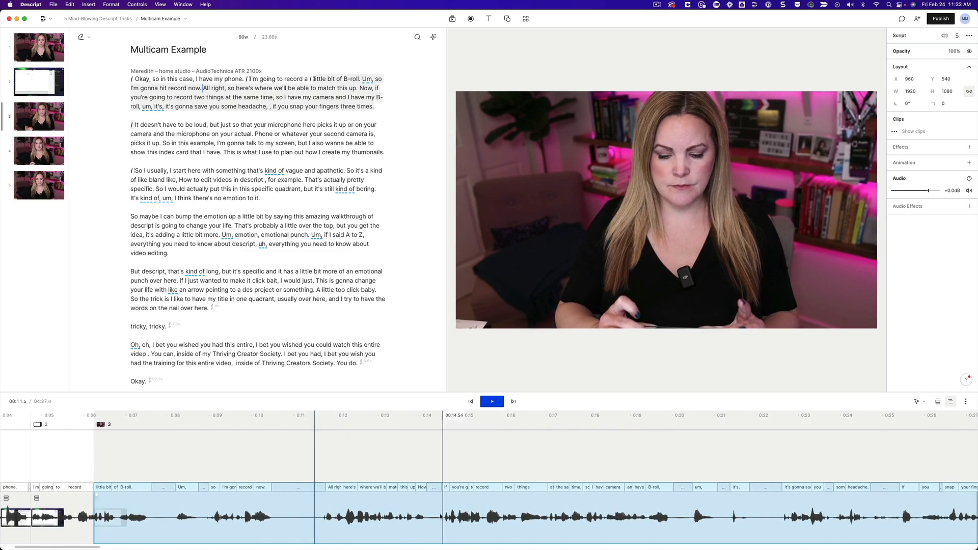
click(424, 519)
click(670, 516)
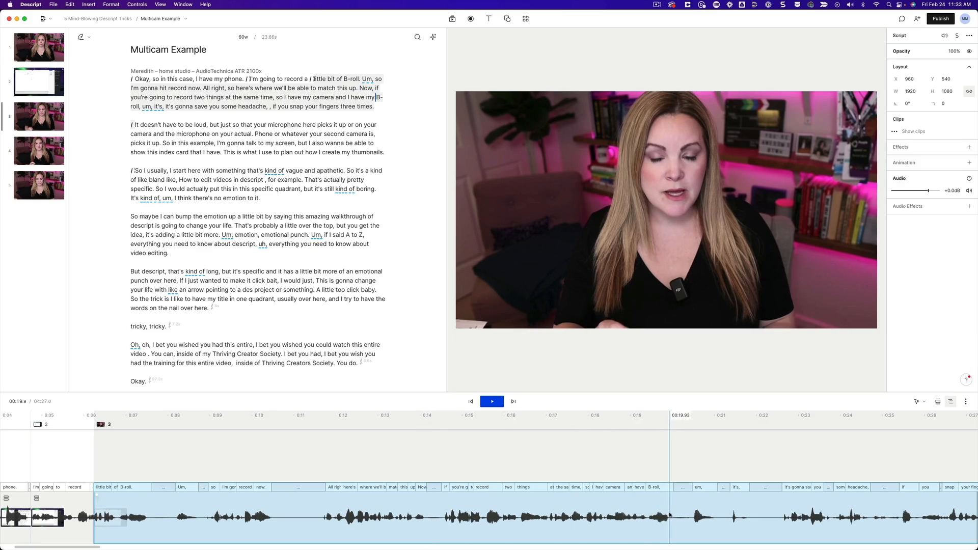
click(716, 516)
click(750, 517)
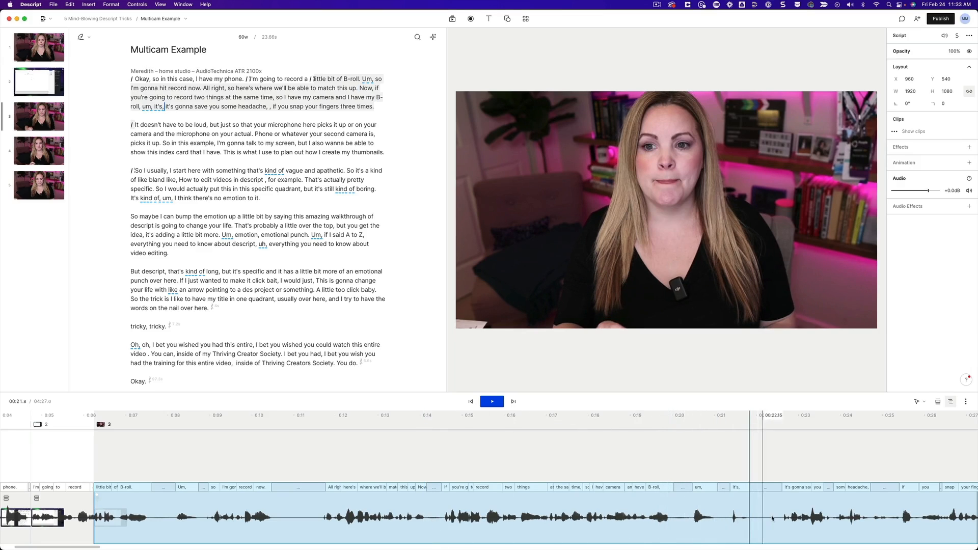
click(777, 517)
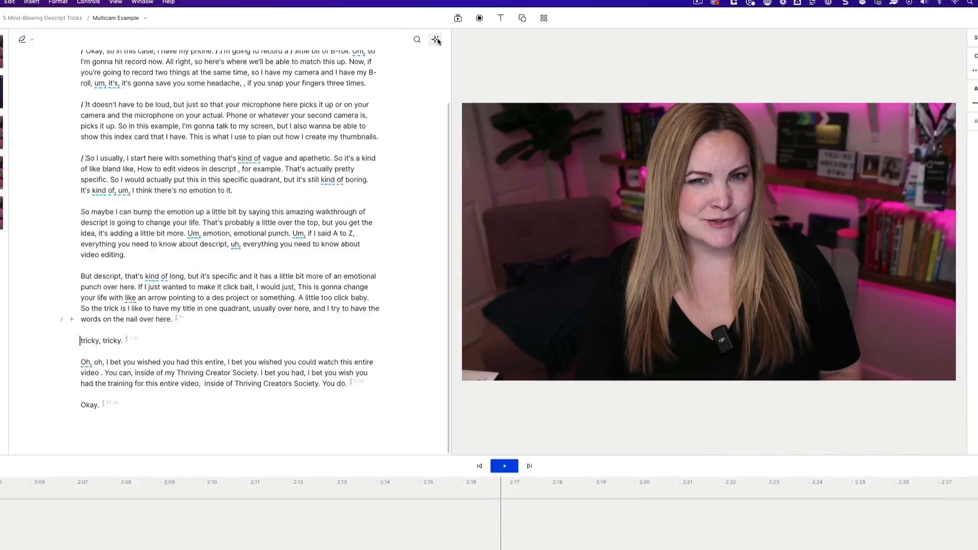
Shorten all word gaps of 1 second or more in the current composition to 1 second
click(435, 39)
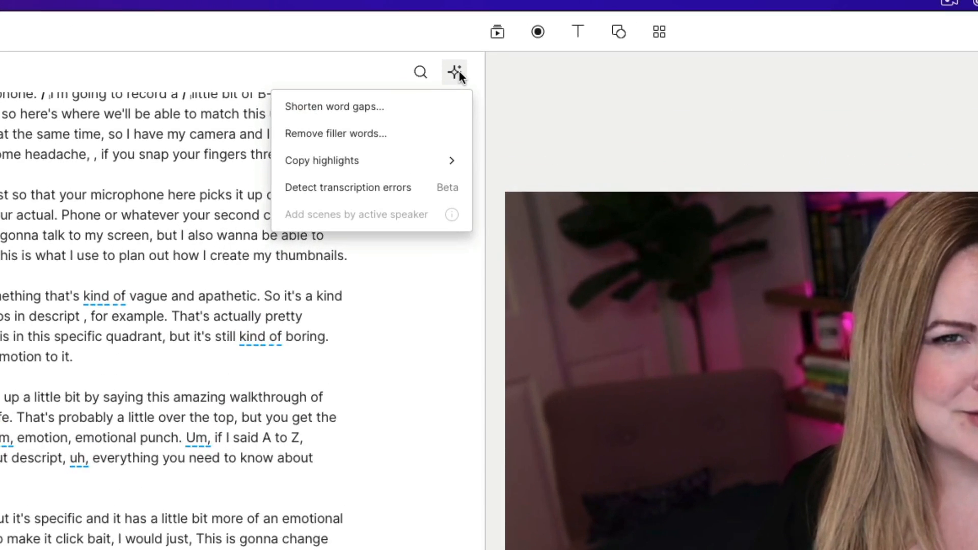
click(345, 112)
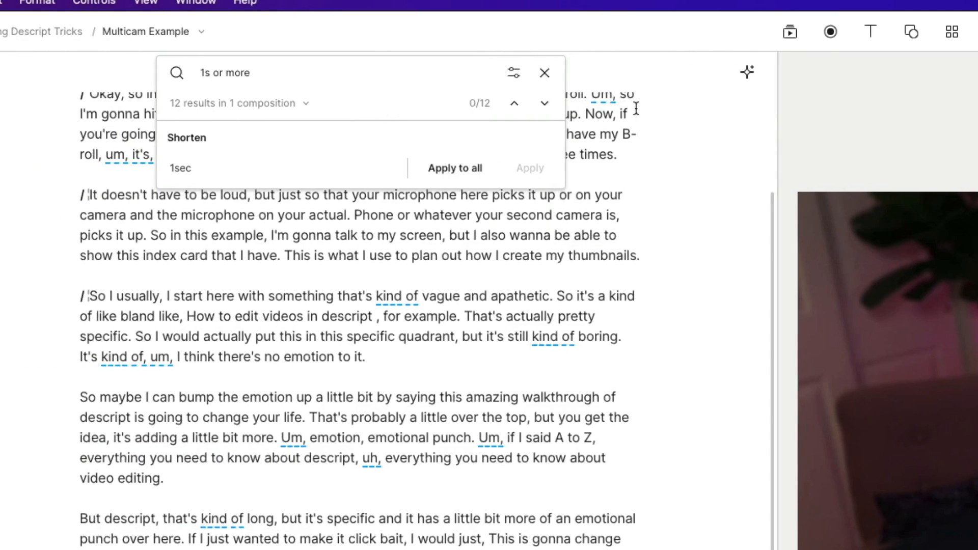
click(251, 106)
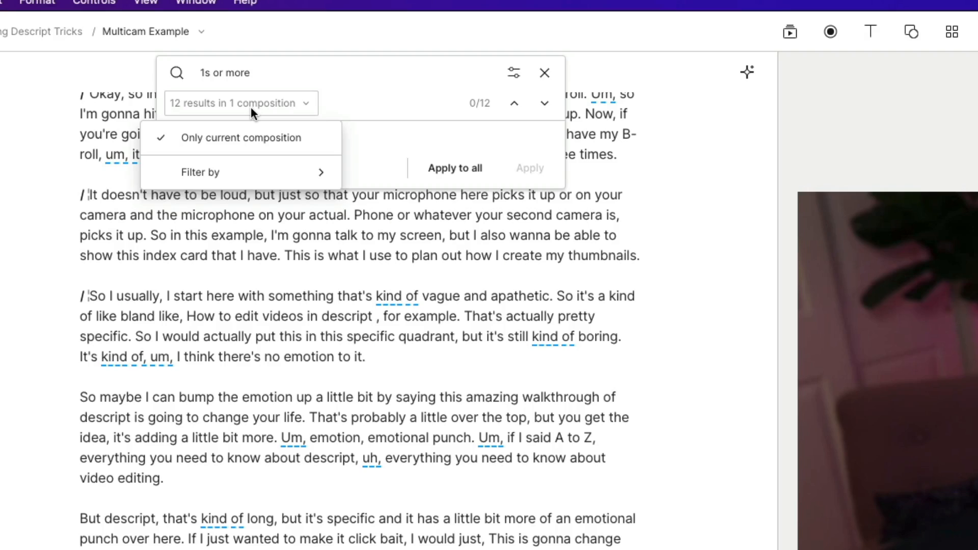
click(250, 106)
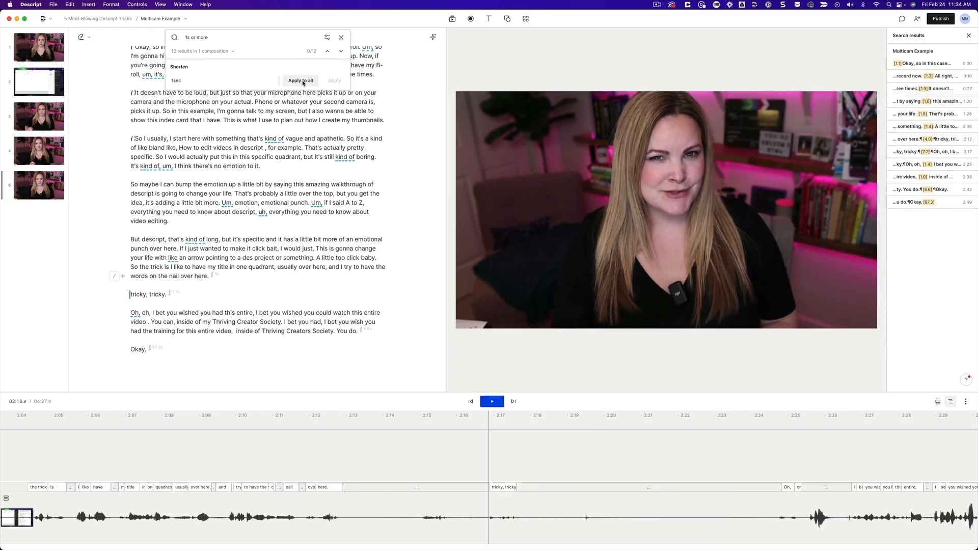
click(408, 134)
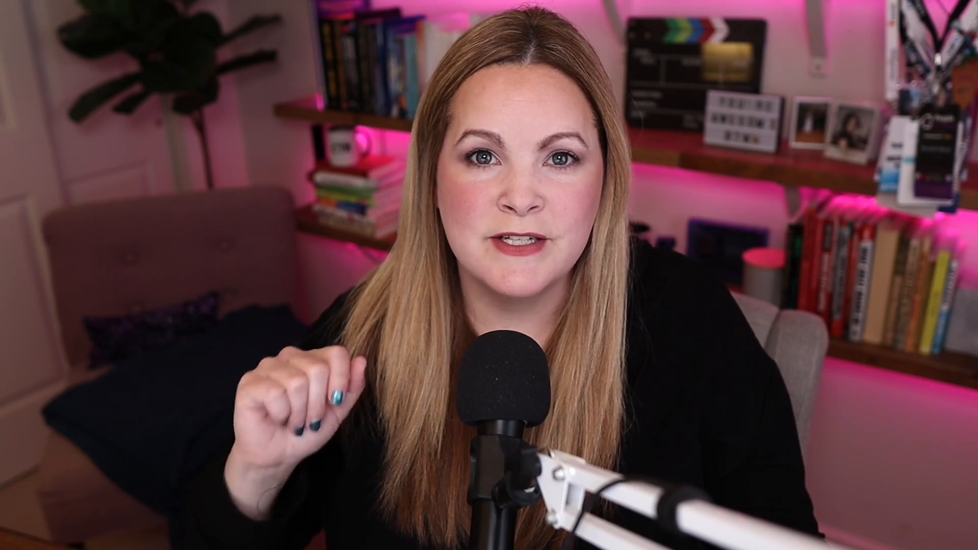